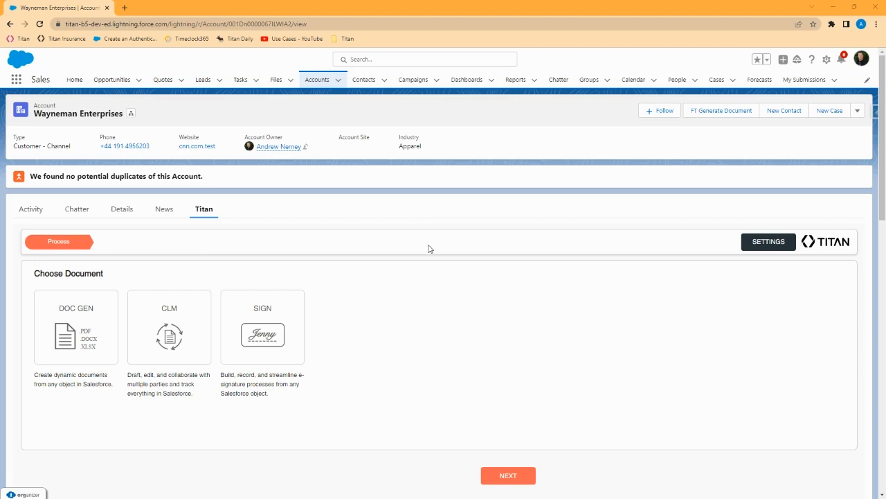
# Open the Setup gear menu from the Wayneman Enterprises account's Titan tab
pyautogui.click(826, 61)
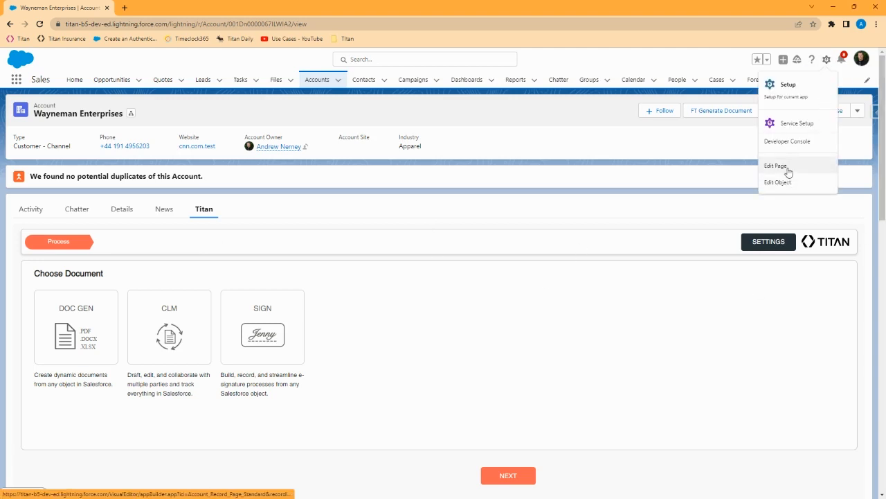
# Edit the account page, show the Titan tab and select the wizard component found by searching 'wiz'
pyautogui.click(788, 169)
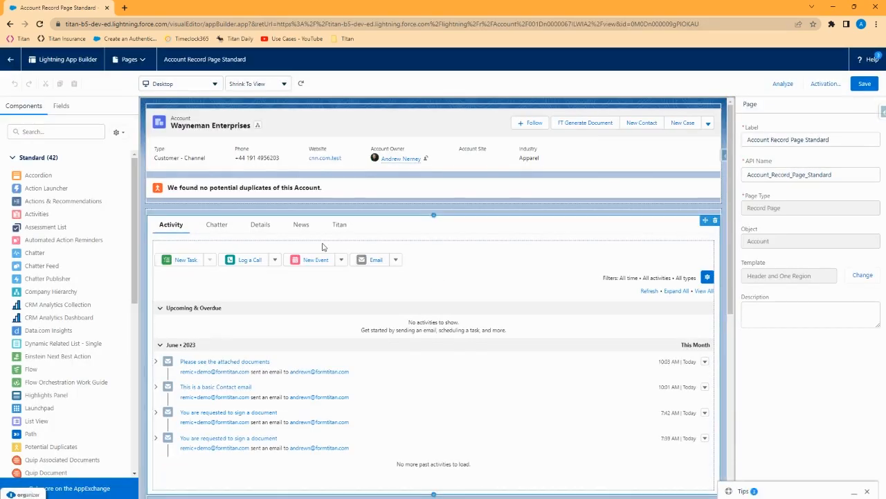
pyautogui.click(345, 225)
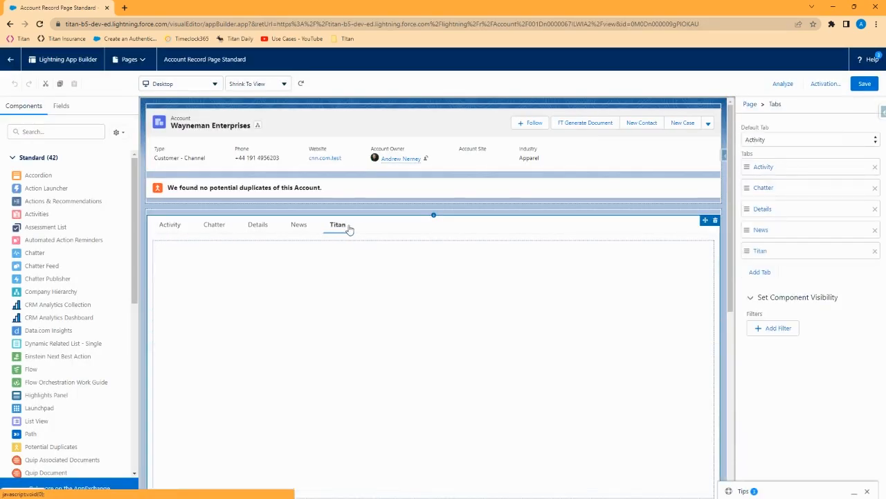
pyautogui.click(63, 132)
pyautogui.write('wiz')
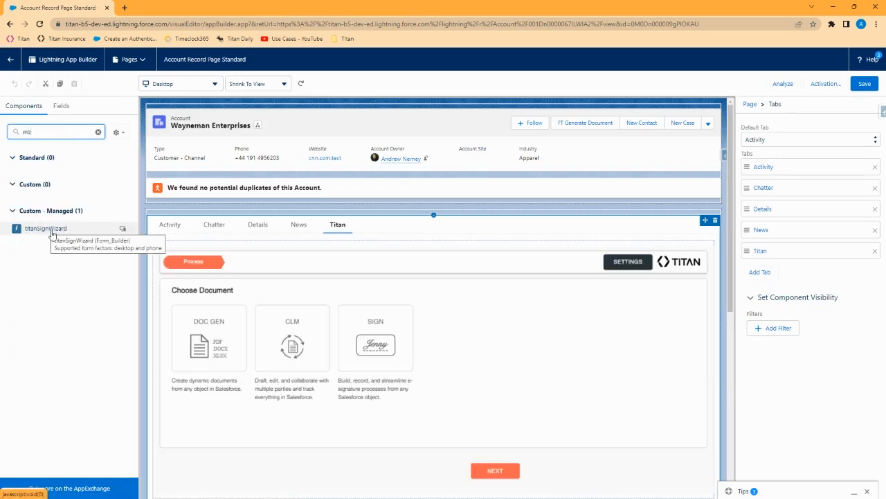
pyautogui.click(485, 325)
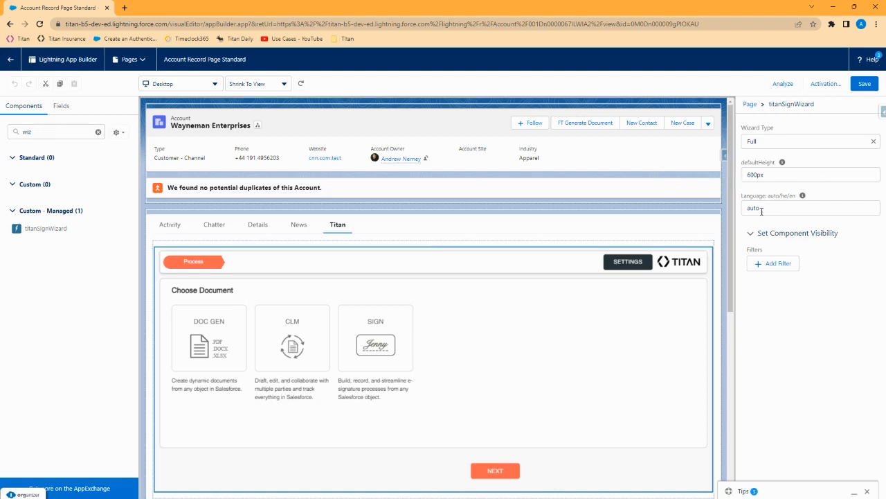
# Set the Titan wizard's Wizard Type to DocGen, save the page and exit to the account
pyautogui.click(841, 143)
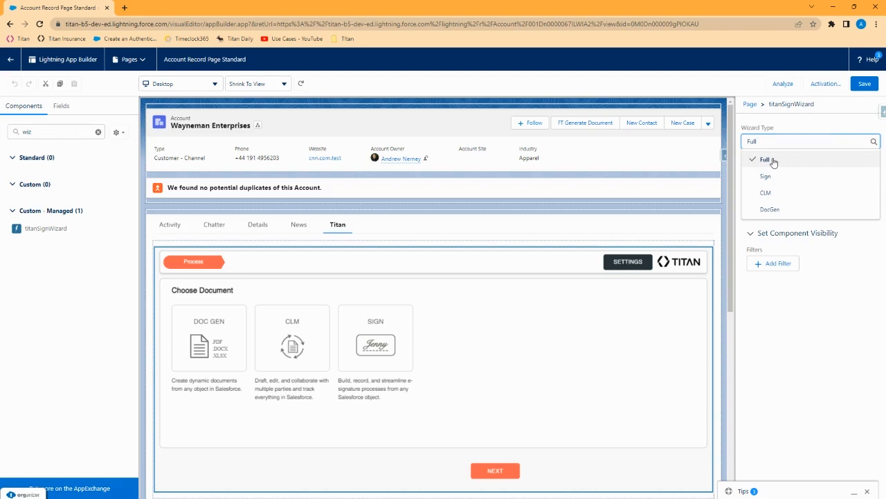
pyautogui.click(772, 209)
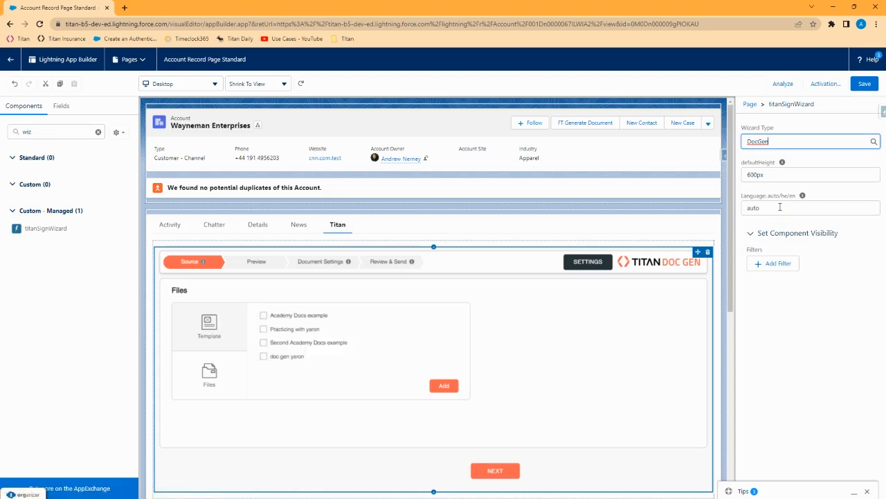
pyautogui.click(867, 83)
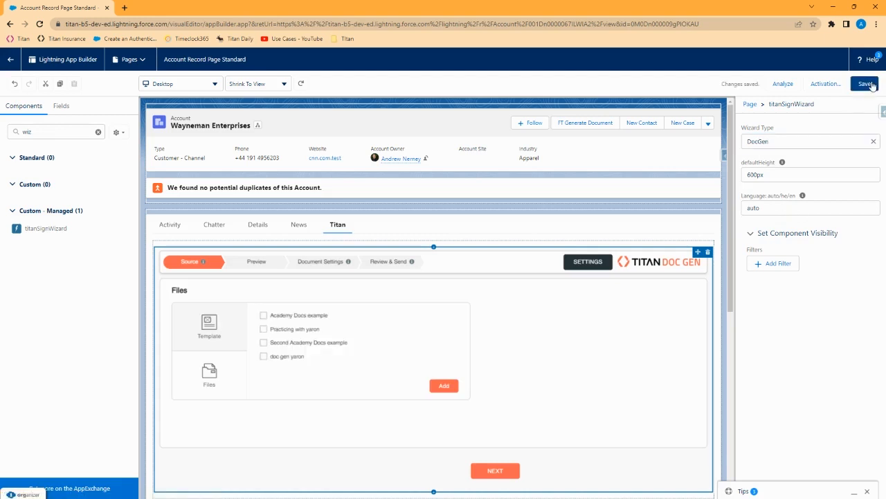
pyautogui.click(15, 61)
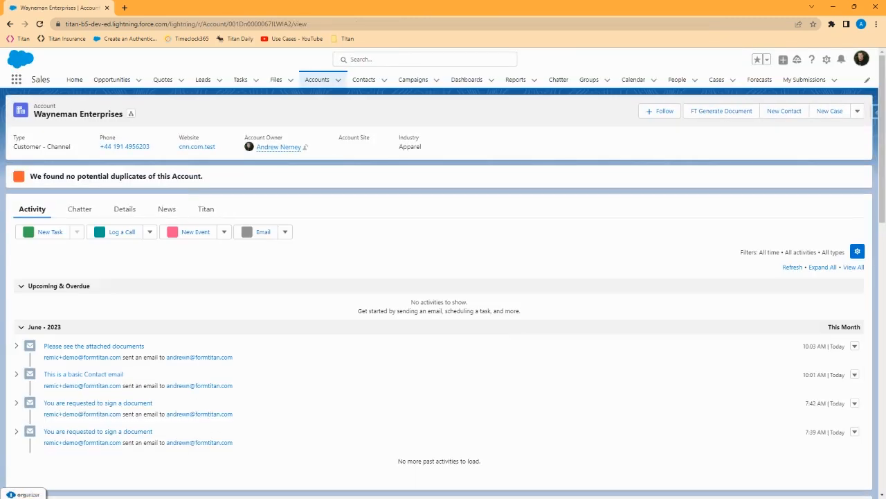
# Open the Wayneman Enterprises account's Titan tab to load the Doc Gen Source step
pyautogui.click(204, 209)
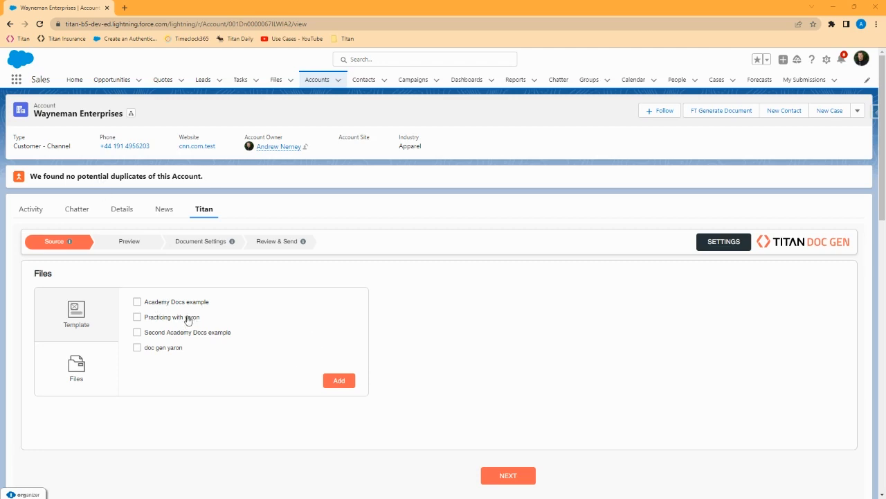
# Add Academy Docs example and Second Academy Docs example as sources, keeping Academy Docs first, and continue
pyautogui.click(138, 303)
pyautogui.click(138, 334)
pyautogui.click(338, 380)
pyautogui.scroll(-1, 94, 383)
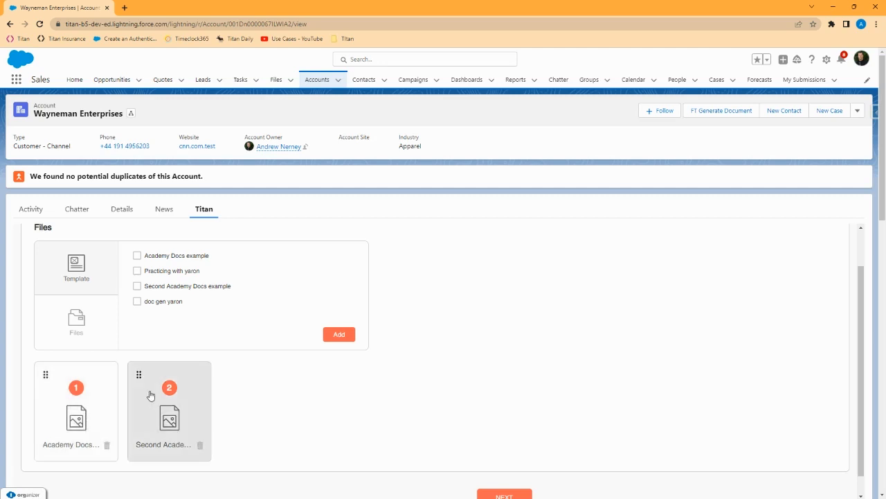
pyautogui.moveTo(151, 395); pyautogui.dragTo(55, 394)
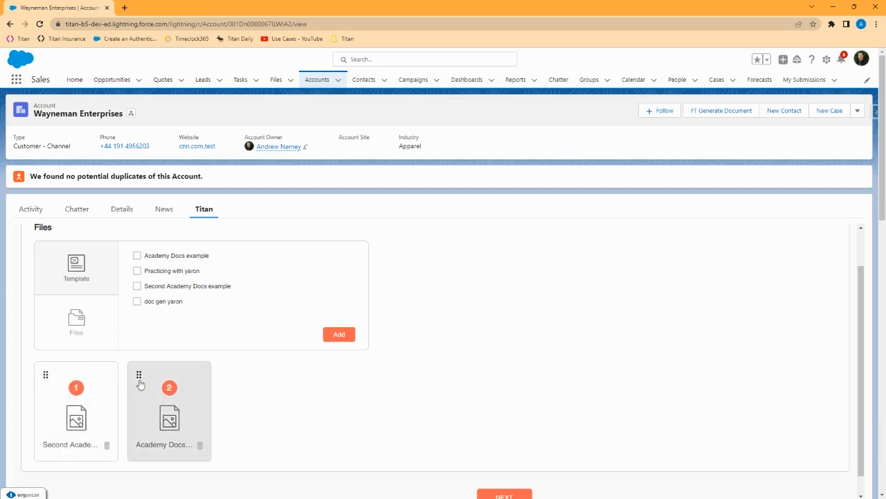
pyautogui.moveTo(139, 387); pyautogui.dragTo(62, 384)
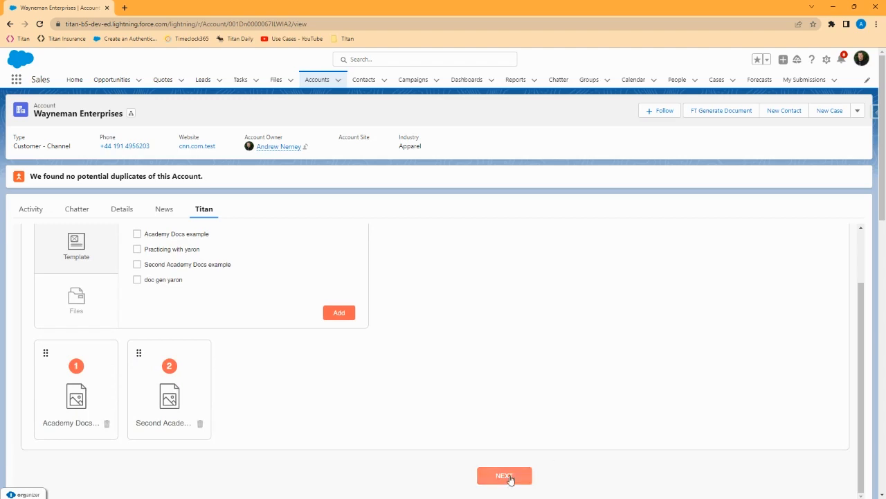
pyautogui.click(510, 477)
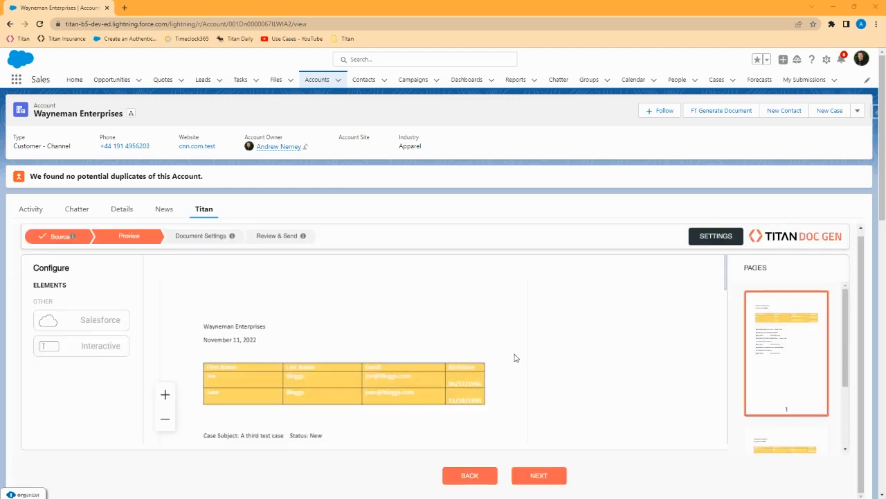
# Scroll through the two-page merged preview, then drop a Salesforce field element onto the document
pyautogui.scroll(-2, 516, 350)
pyautogui.scroll(-8, 515, 345)
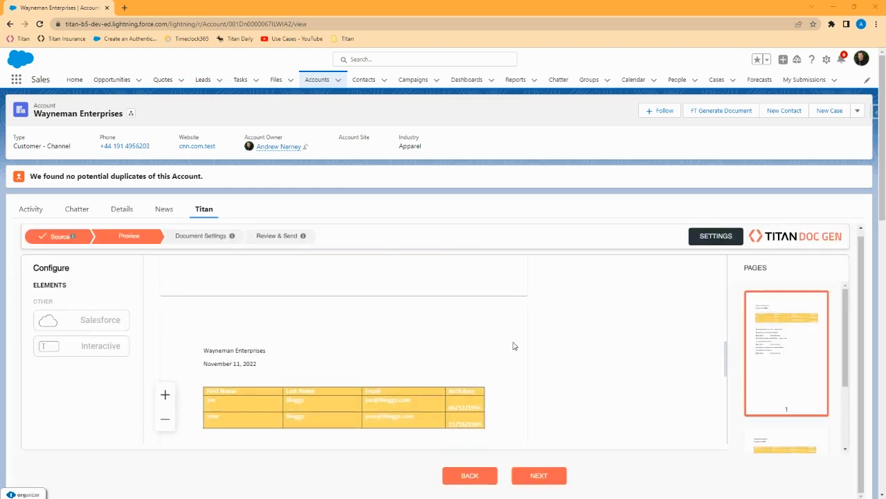
pyautogui.scroll(-2, 506, 344)
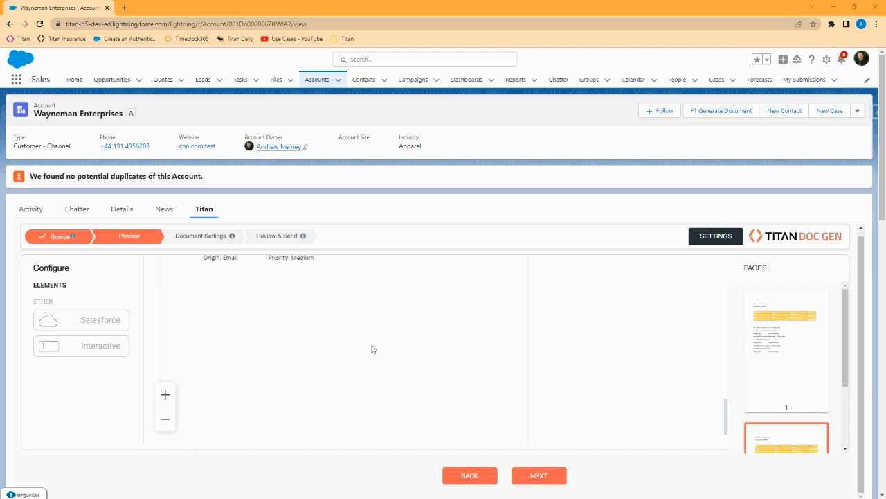
pyautogui.scroll(8, 372, 350)
pyautogui.scroll(5, 372, 350)
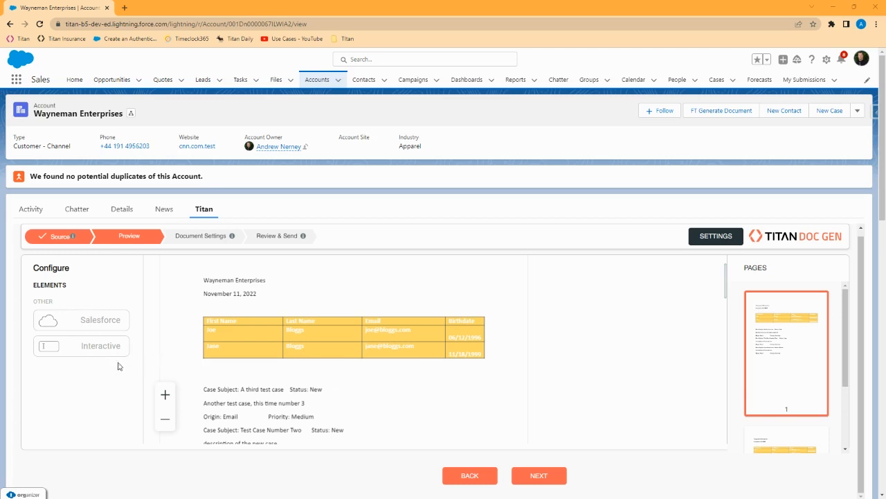
pyautogui.moveTo(97, 320); pyautogui.dragTo(338, 281)
# Insert the Account > Account Type field, widen it and place it beside the case lines
pyautogui.click(473, 355)
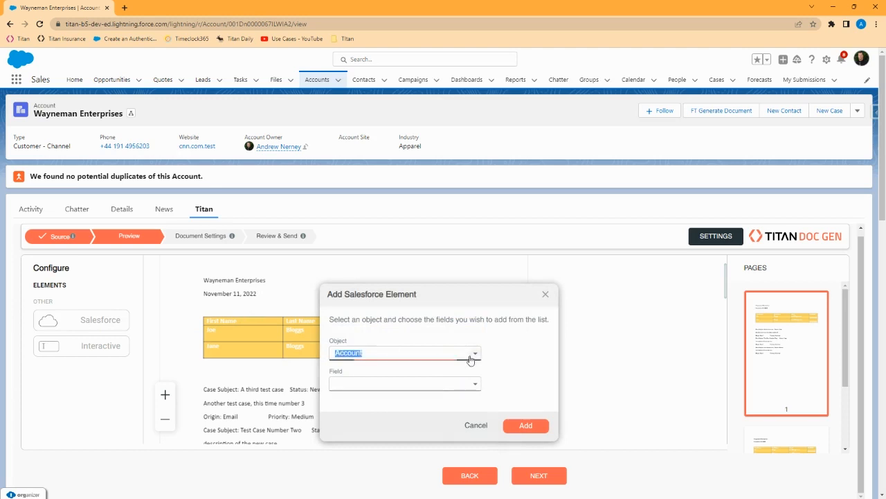
pyautogui.click(473, 385)
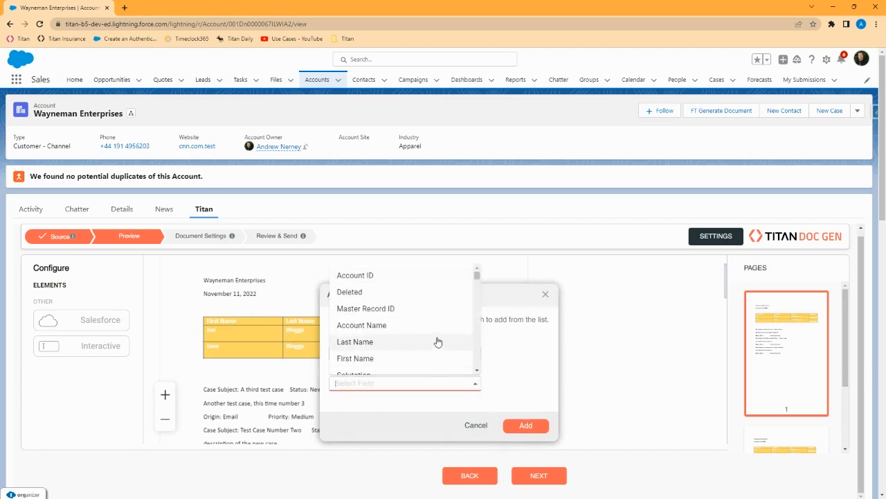
pyautogui.scroll(-1, 436, 344)
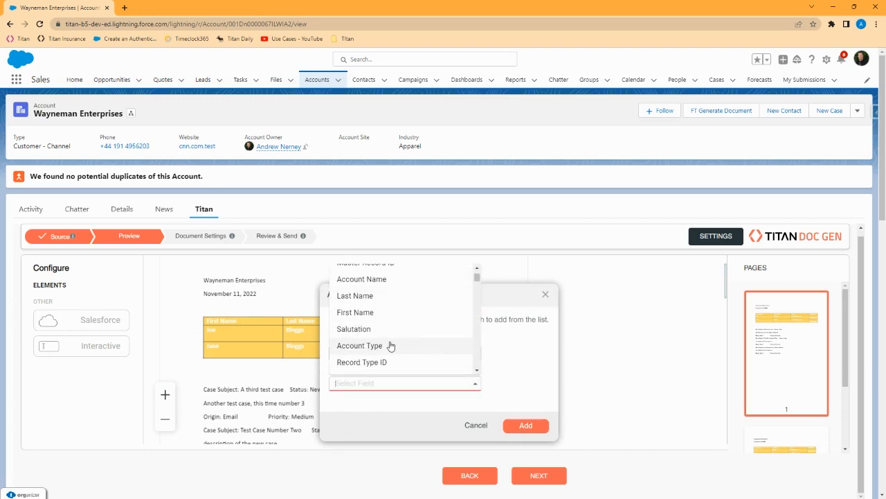
pyautogui.click(390, 345)
pyautogui.click(528, 426)
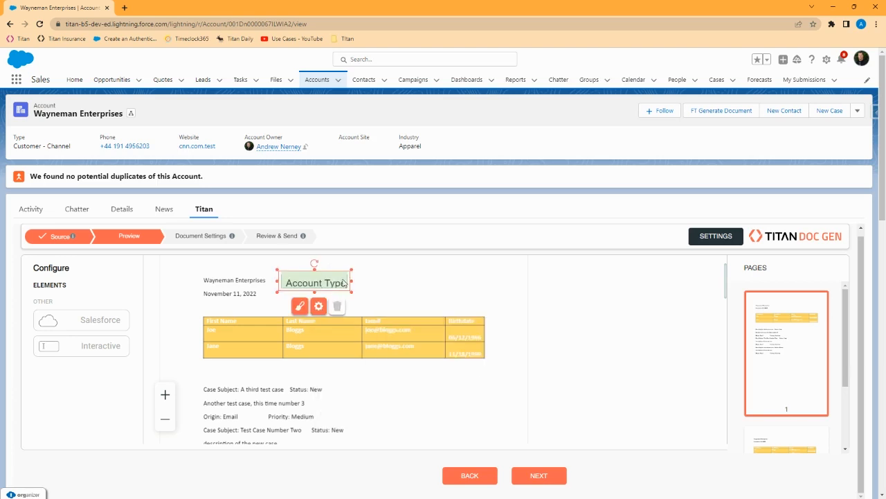
pyautogui.moveTo(352, 281); pyautogui.dragTo(419, 283)
pyautogui.moveTo(364, 281); pyautogui.dragTo(435, 390)
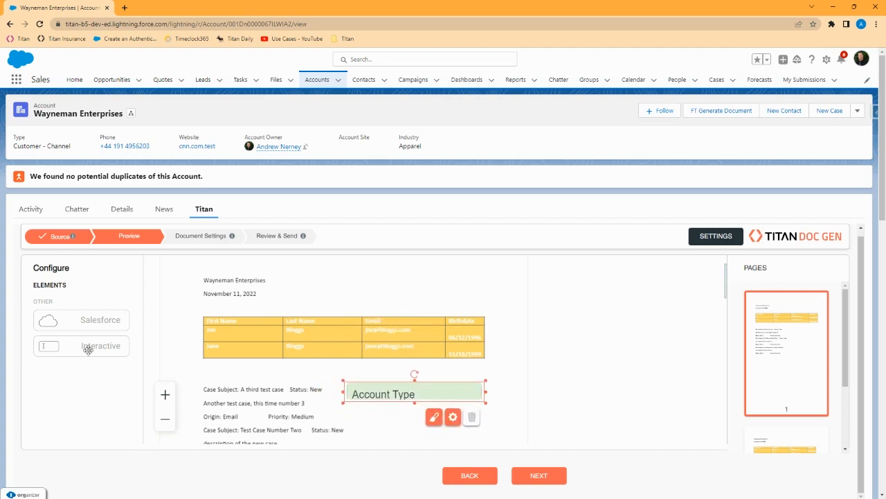
# Add an interactive TextArea, make it wider and shorter, and place it beside the company name
pyautogui.moveTo(87, 347); pyautogui.dragTo(337, 291)
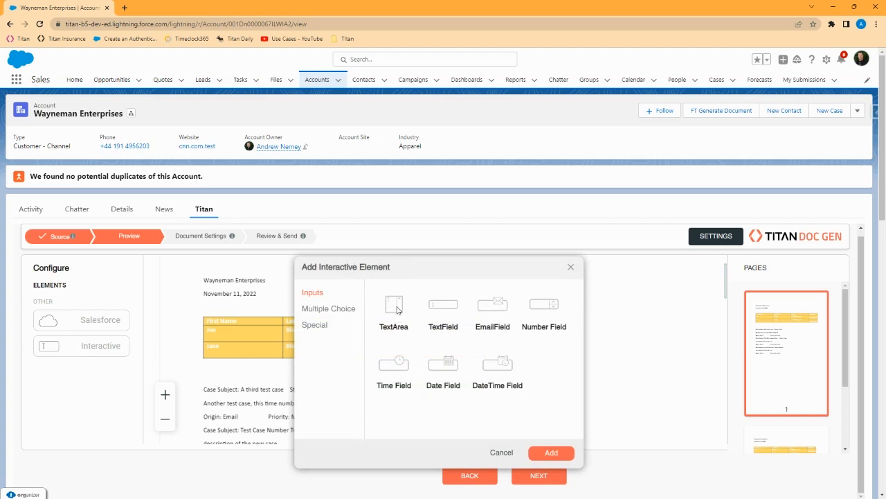
pyautogui.click(396, 309)
pyautogui.click(548, 454)
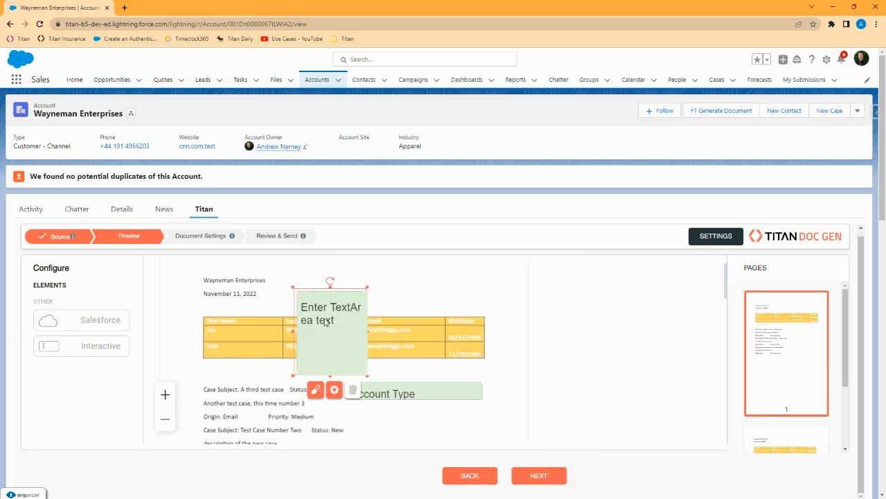
pyautogui.moveTo(367, 331); pyautogui.dragTo(469, 332)
pyautogui.moveTo(382, 376); pyautogui.dragTo(382, 316)
pyautogui.moveTo(383, 304); pyautogui.dragTo(374, 284)
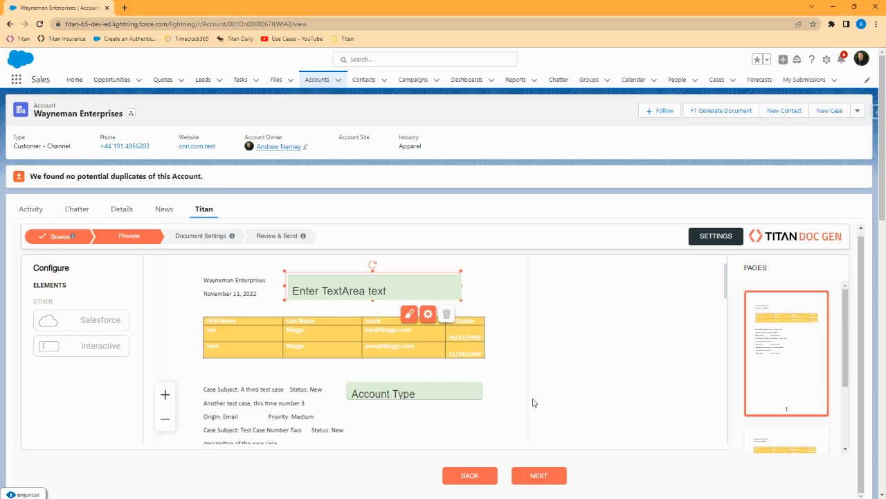
# Move to Document Settings and enable Attach to Record
pyautogui.click(540, 476)
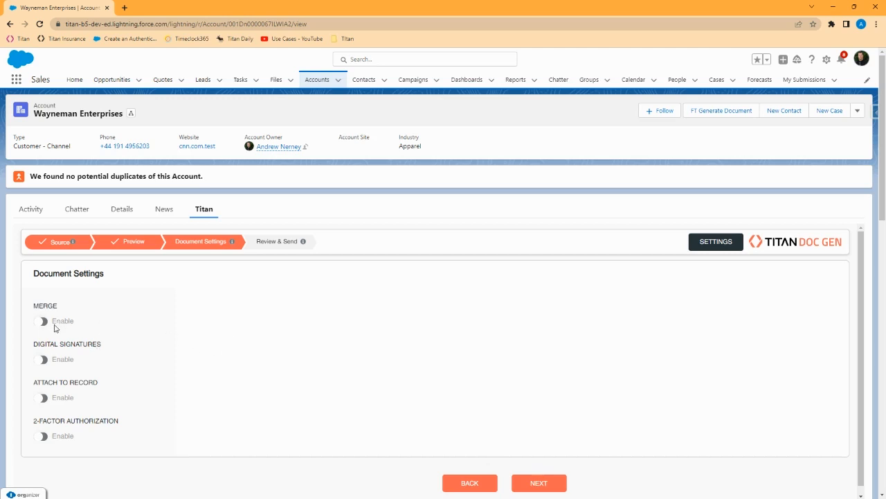
pyautogui.click(41, 398)
# Go to Review & Send and leave the organization email template unselected
pyautogui.click(556, 482)
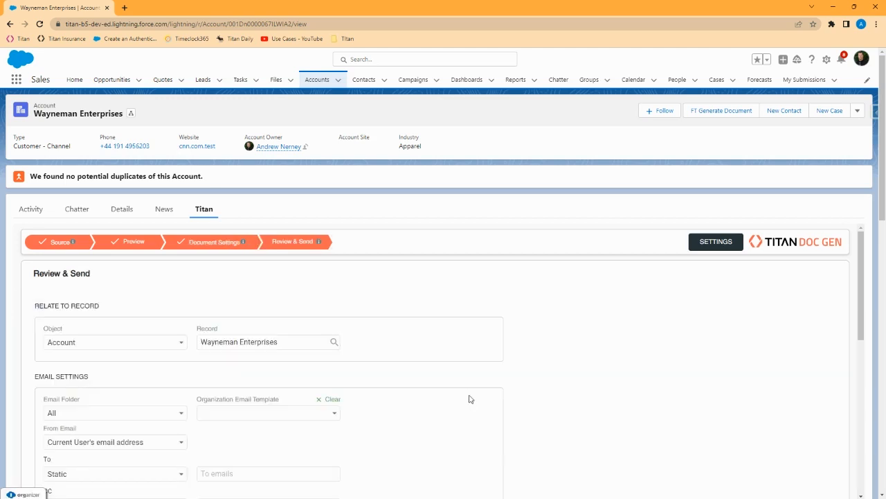
pyautogui.scroll(-1, 568, 386)
pyautogui.scroll(1, 568, 386)
pyautogui.scroll(-1, 572, 385)
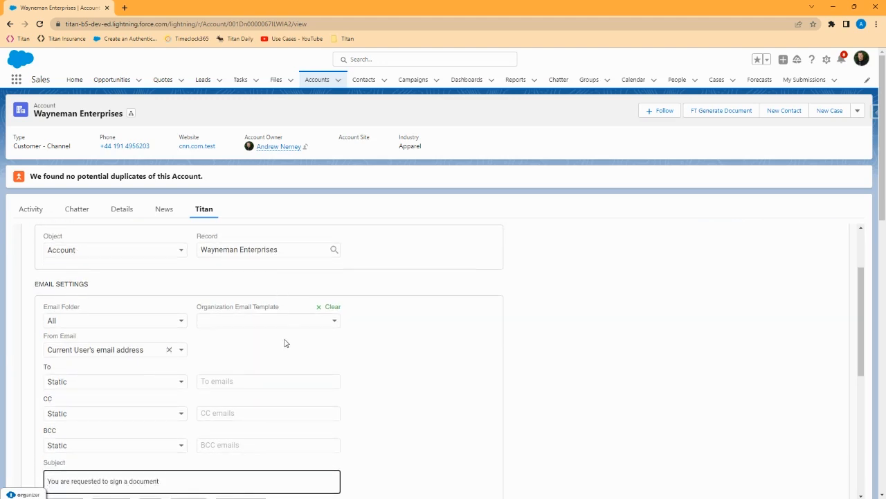
pyautogui.click(311, 321)
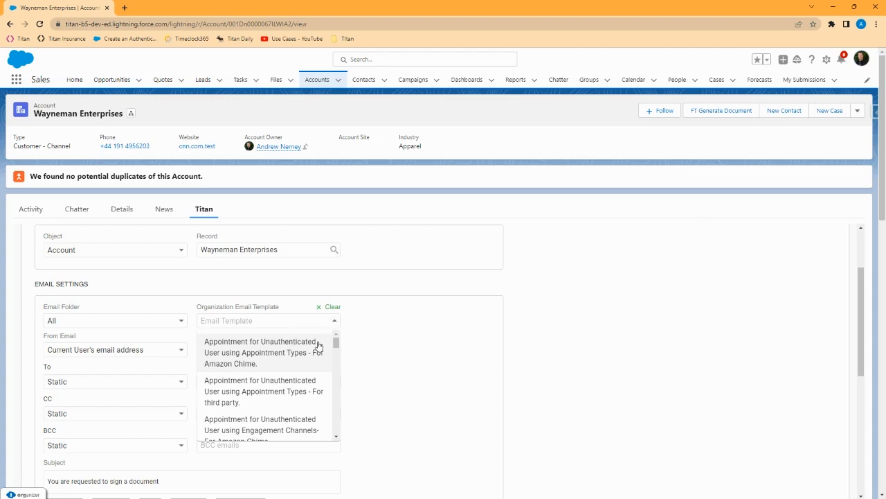
pyautogui.moveTo(336, 348)
pyautogui.mouseDown()
pyautogui.moveTo(336, 385)
pyautogui.moveTo(336, 340)
pyautogui.mouseUp()
pyautogui.click(390, 333)
# Keep the current user as sender and enter the recipient's email address in To
pyautogui.scroll(-1, 277, 326)
pyautogui.click(181, 305)
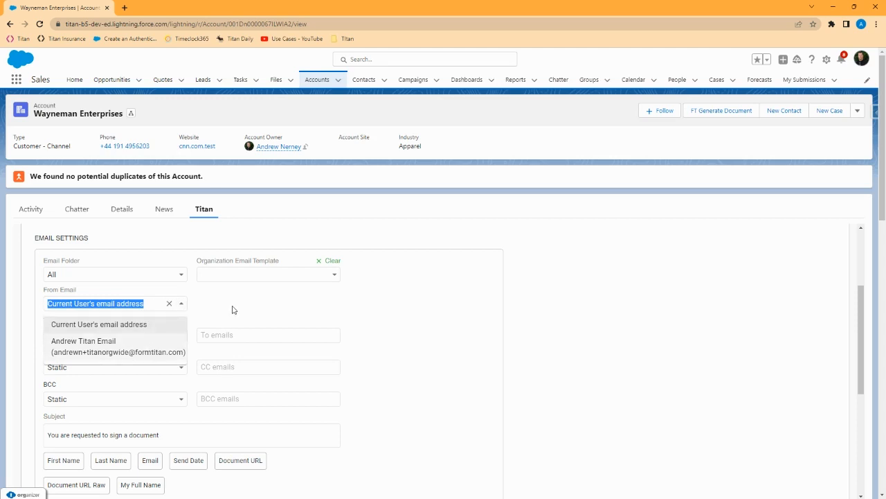
pyautogui.click(180, 310)
pyautogui.scroll(-1, 180, 310)
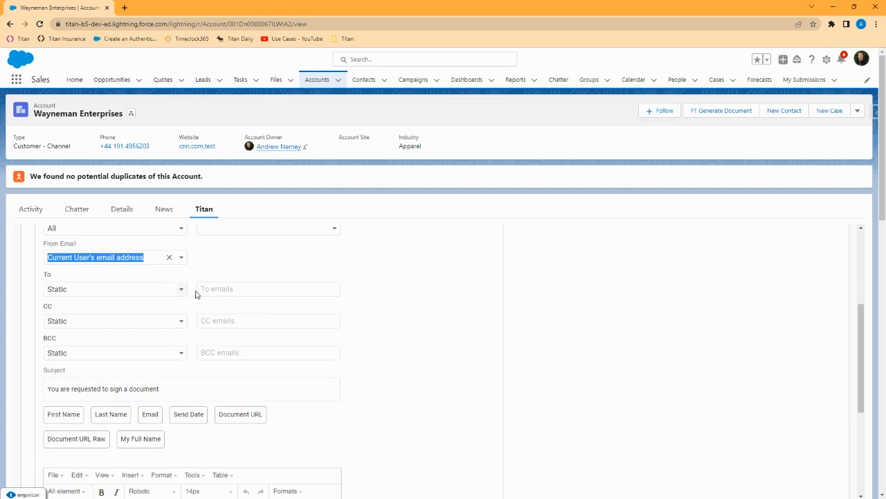
pyautogui.click(237, 288)
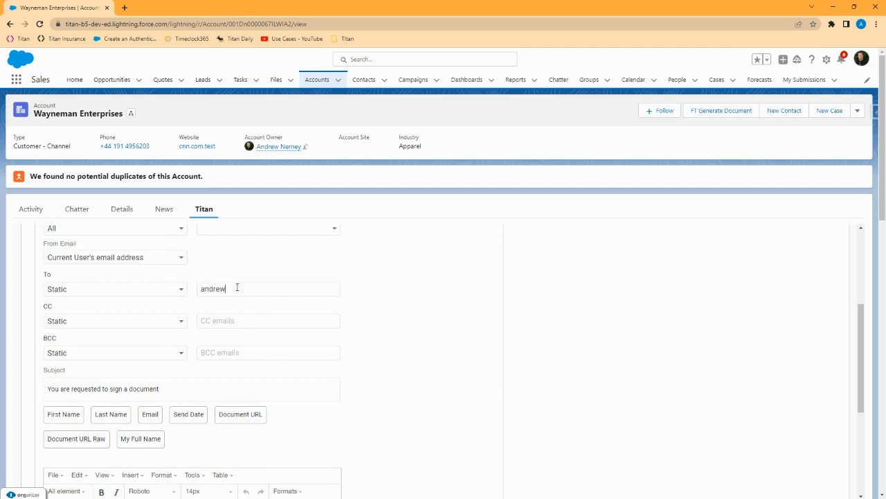
# Leave CC set to Static after briefly trying the record-field option
pyautogui.click(176, 320)
pyautogui.click(137, 343)
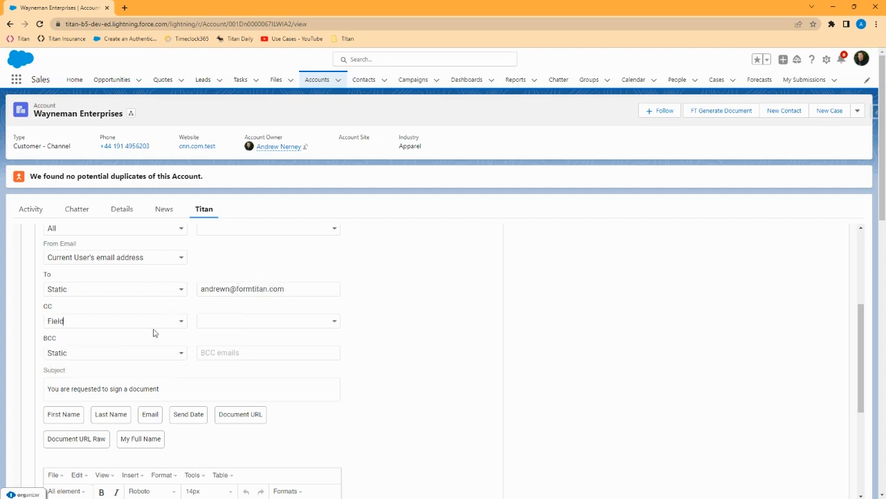
pyautogui.click(299, 322)
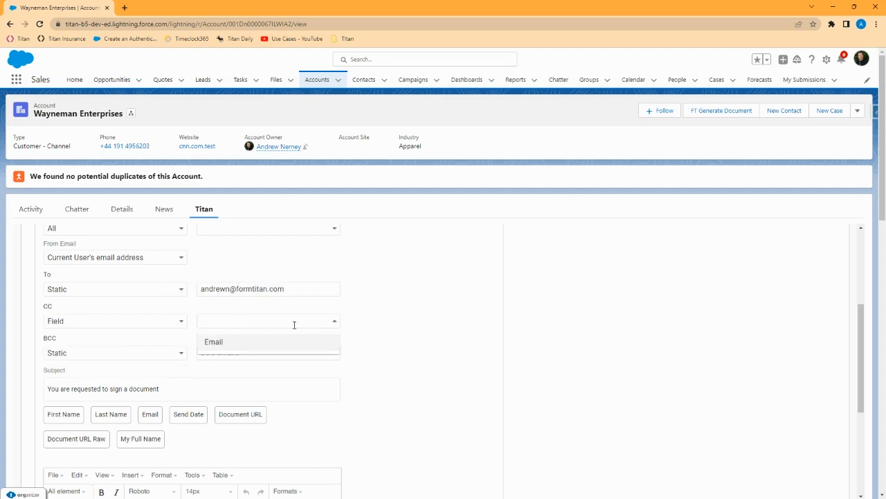
pyautogui.click(178, 321)
pyautogui.click(138, 359)
pyautogui.scroll(-1, 331, 393)
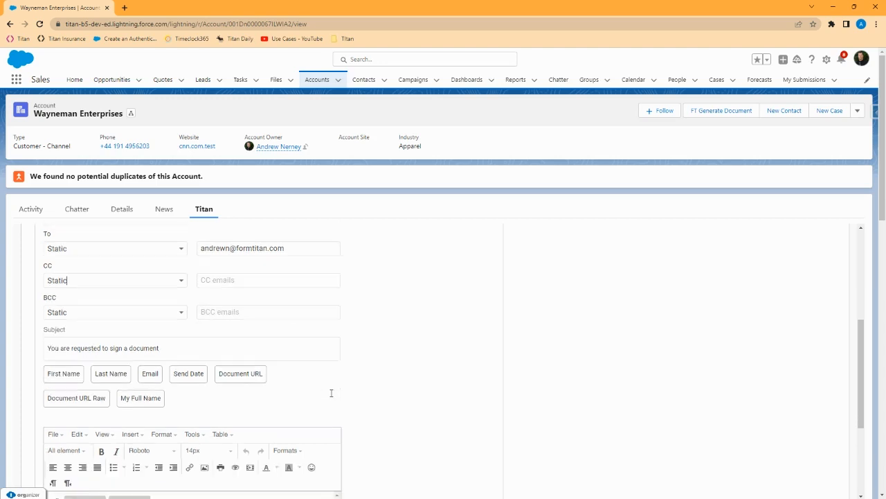
# Replace the email subject with 'Custom subject' and send the document
pyautogui.click(192, 344)
pyautogui.hotkey('ctrl', 'a')
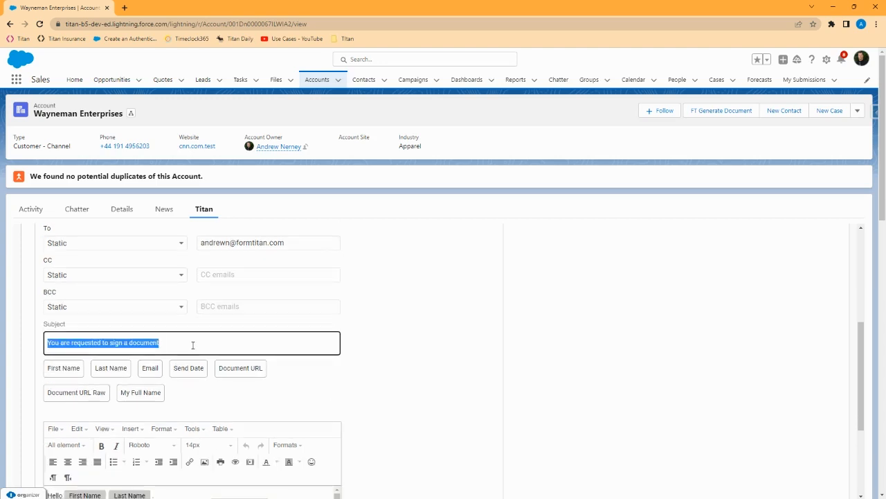
pyautogui.write('Custom subject')
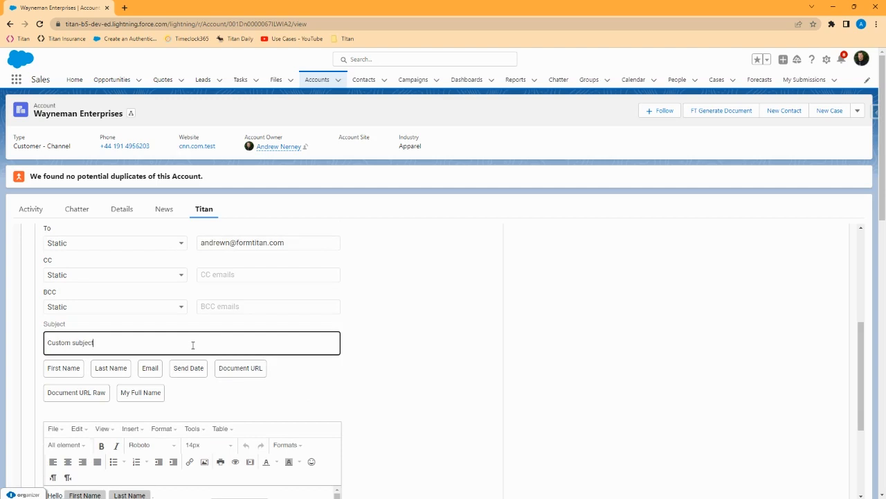
pyautogui.scroll(-1, 193, 345)
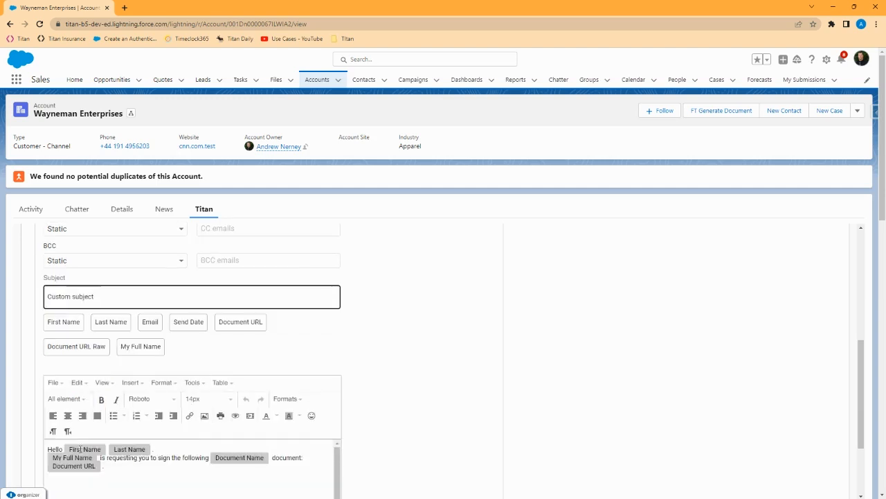
pyautogui.scroll(-1, 194, 425)
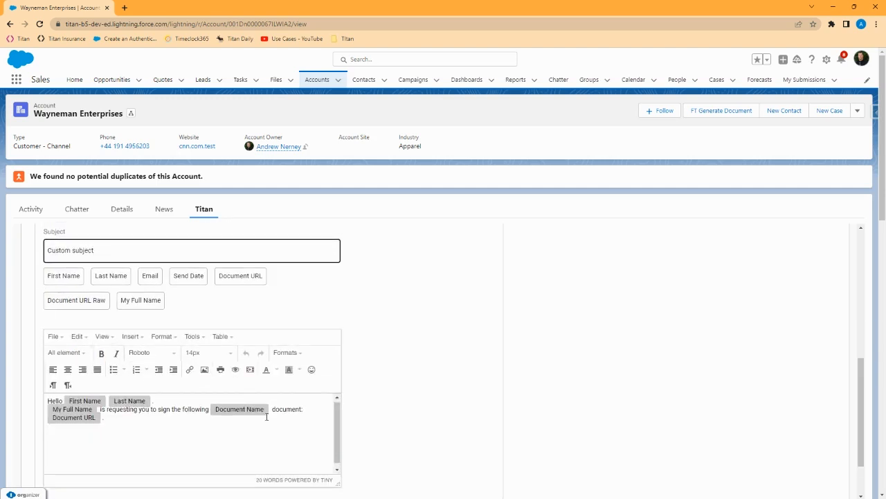
pyautogui.scroll(-2, 453, 360)
pyautogui.click(549, 477)
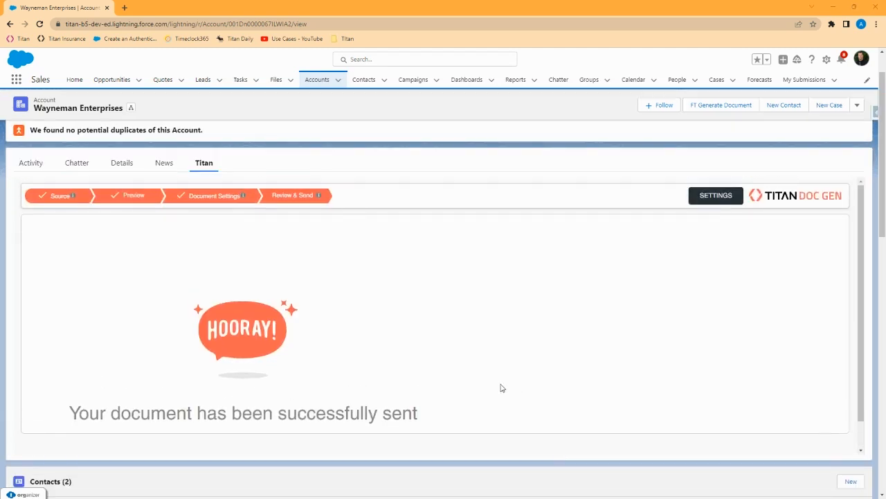
# Reload the Wayneman Enterprises account page and reopen the Titan tab to restart Doc Gen
pyautogui.scroll(2, 504, 393)
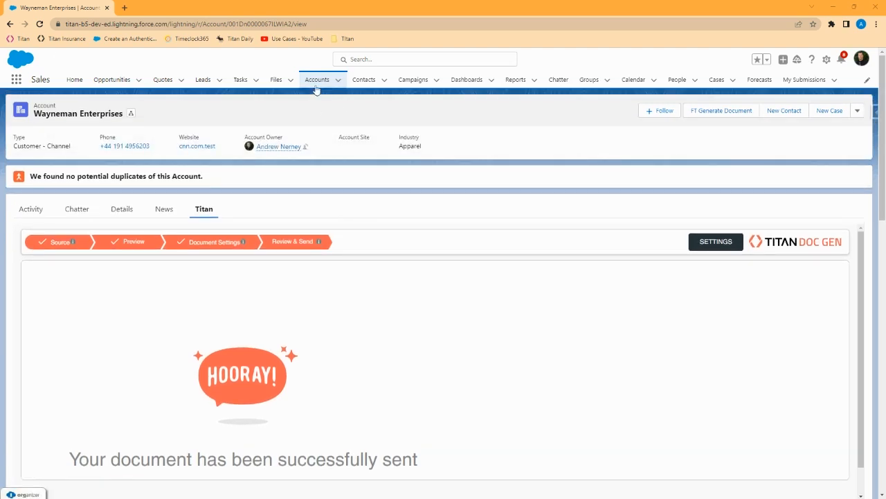
pyautogui.click(40, 24)
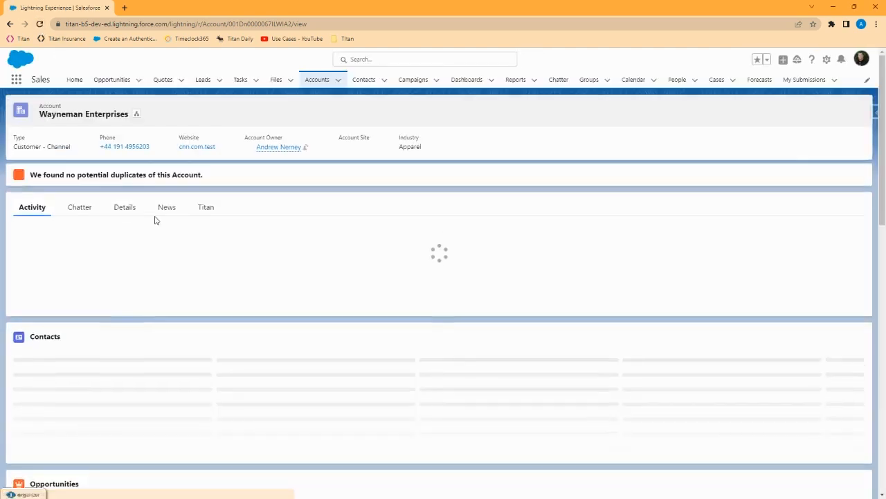
pyautogui.click(206, 211)
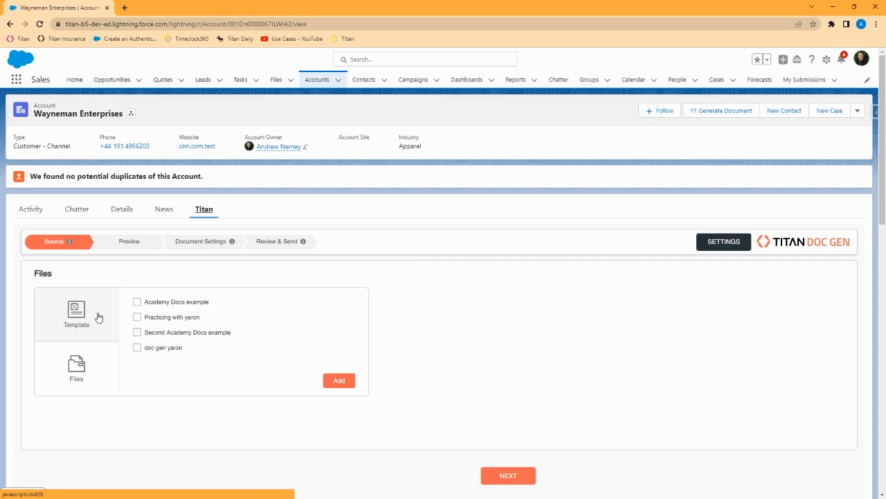
# Attach files as the source and add the Salesforce file Static File Name
pyautogui.click(77, 371)
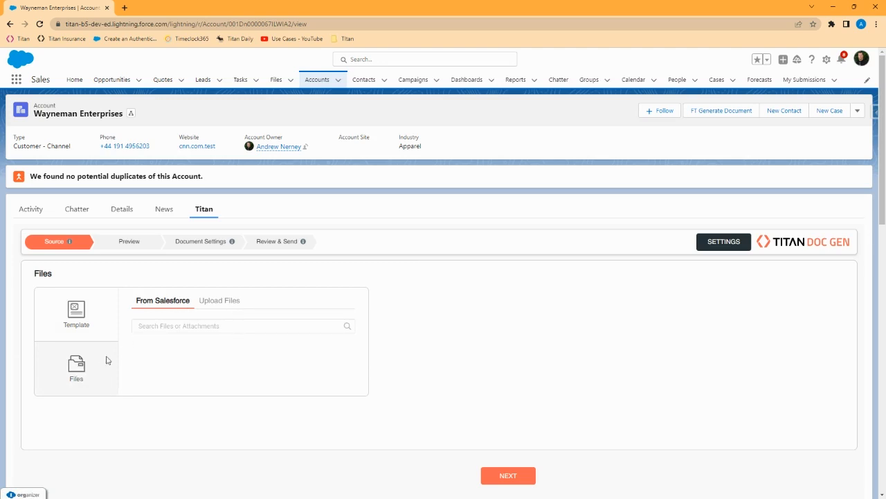
pyautogui.click(160, 325)
pyautogui.write('static')
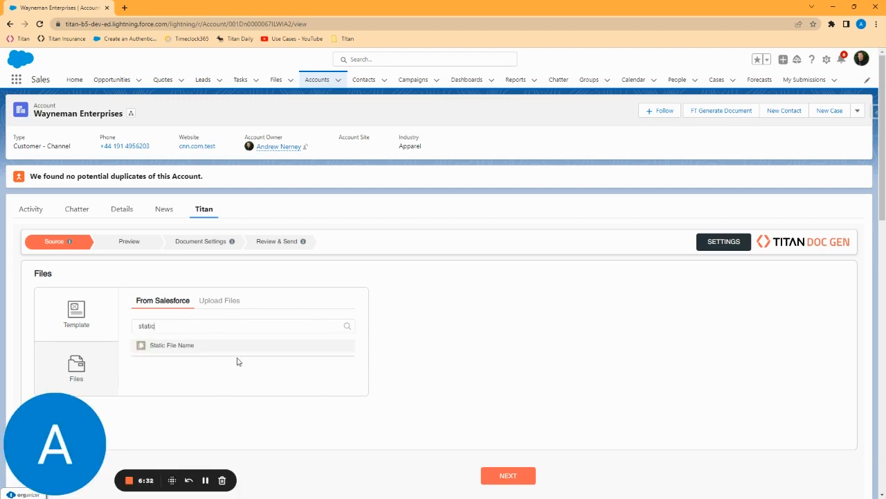
pyautogui.click(175, 350)
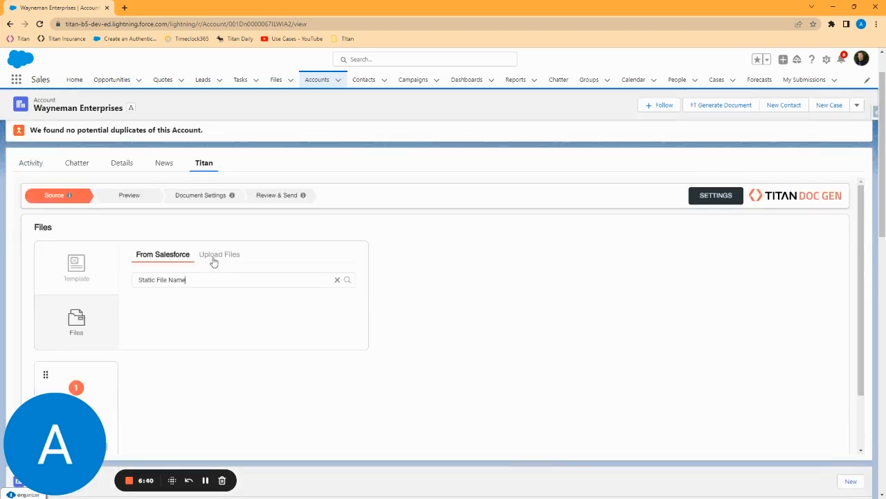
# Upload two PDFs and order them Lorem Ipsum, Static File Name, red_font_test.pdf, then generate the preview
pyautogui.click(222, 254)
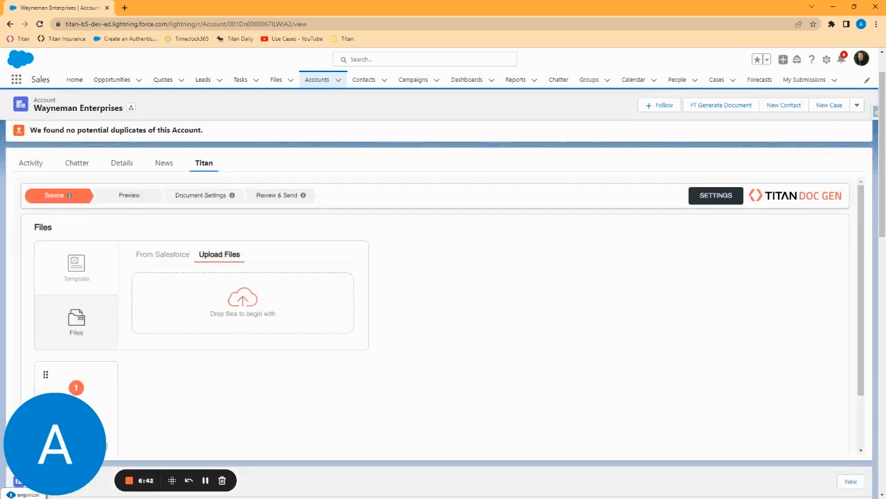
pyautogui.moveTo(83, 378); pyautogui.dragTo(186, 301)
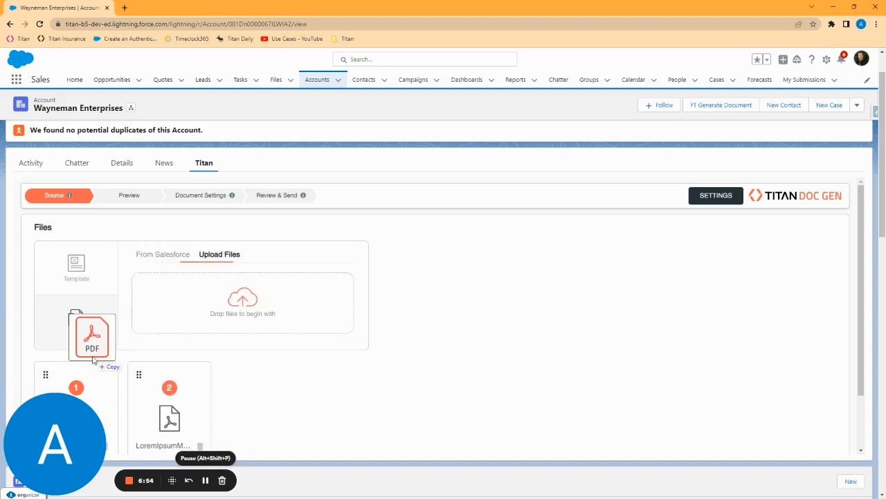
pyautogui.moveTo(83, 357); pyautogui.dragTo(225, 331)
pyautogui.moveTo(225, 331); pyautogui.dragTo(228, 330)
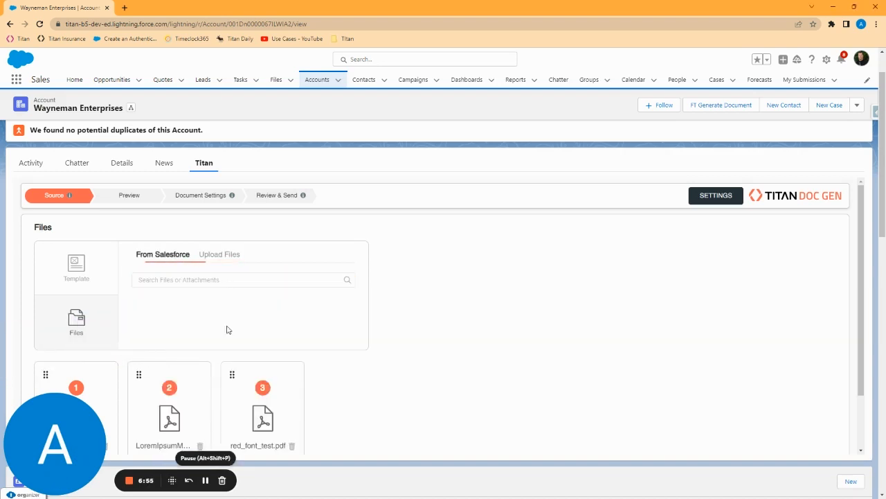
pyautogui.scroll(-1, 204, 380)
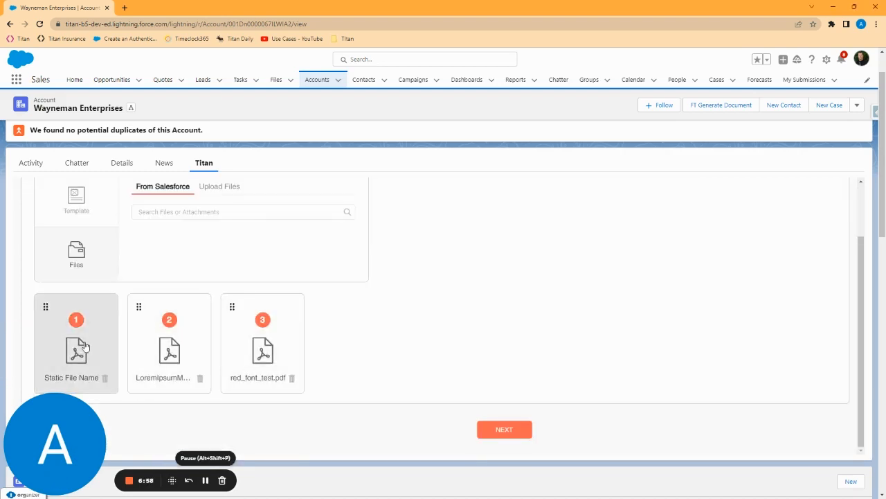
pyautogui.moveTo(91, 341); pyautogui.dragTo(160, 342)
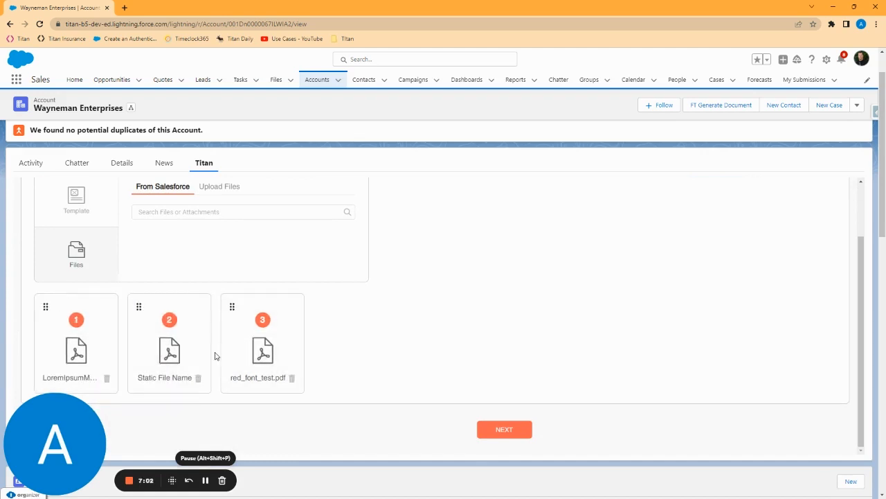
pyautogui.click(494, 426)
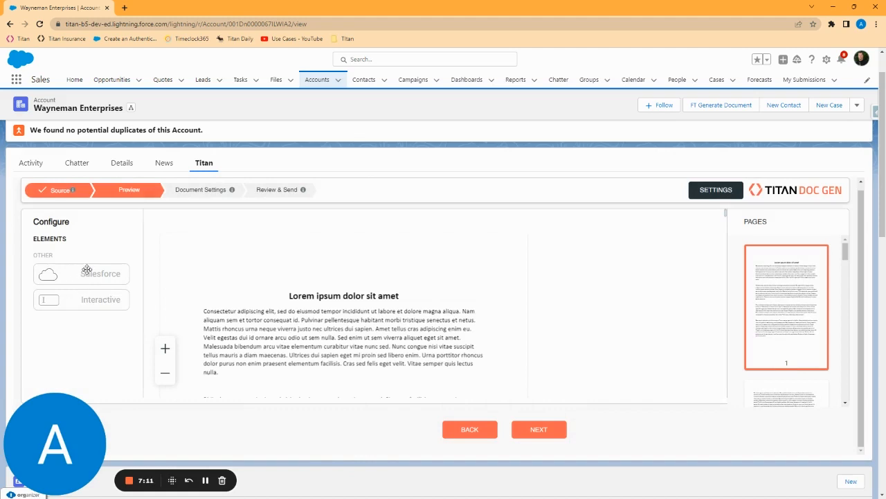
# Past the preview, switch on Attach to Record in Document Settings
pyautogui.click(554, 432)
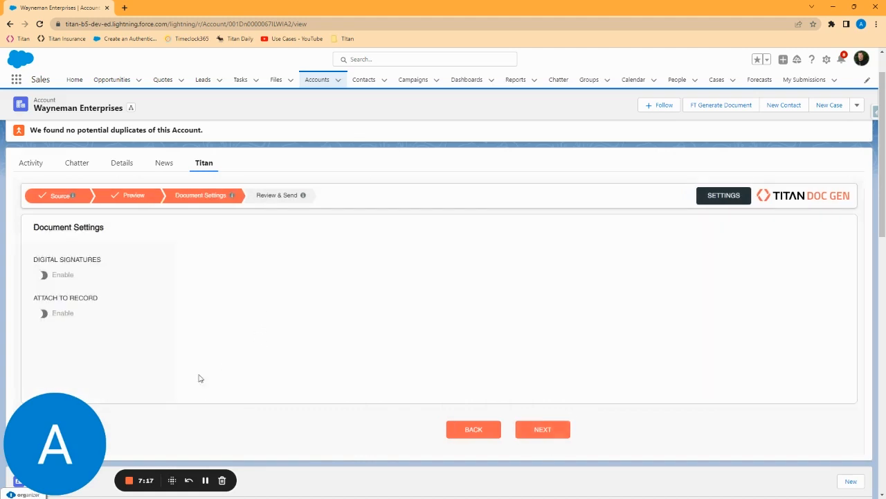
pyautogui.click(43, 313)
# Append 'custom subject' to the email subject, enter the recipient's email address, and send it
pyautogui.click(550, 433)
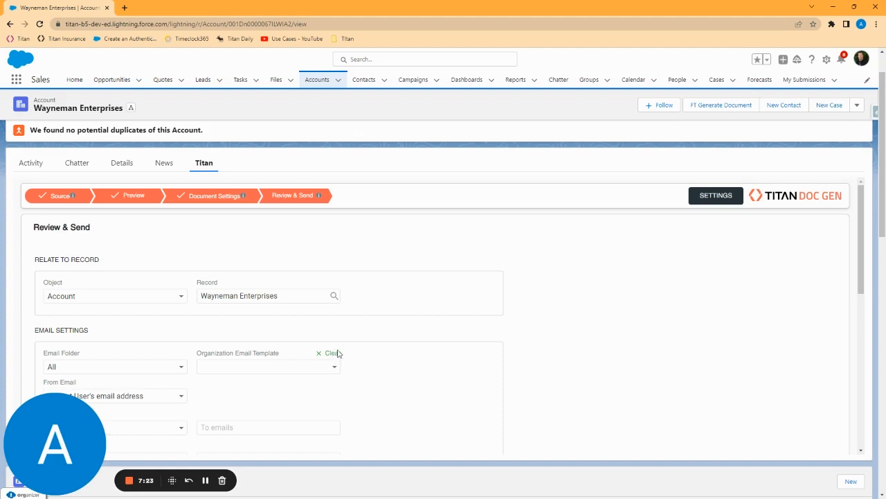
pyautogui.scroll(-2, 368, 355)
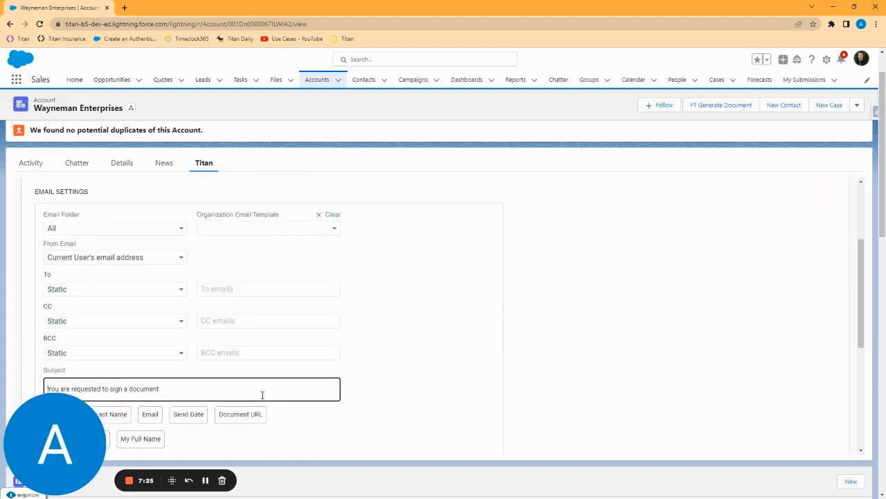
pyautogui.write('custom subject')
pyautogui.click(209, 289)
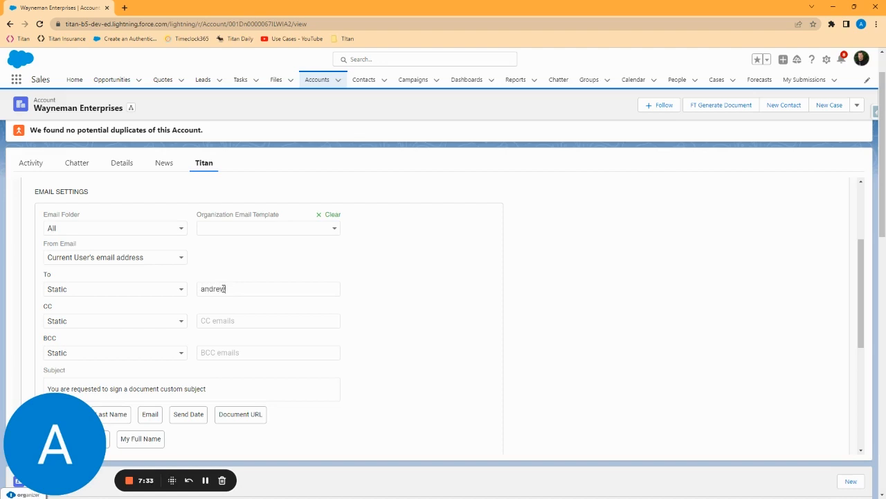
pyautogui.scroll(-4, 495, 413)
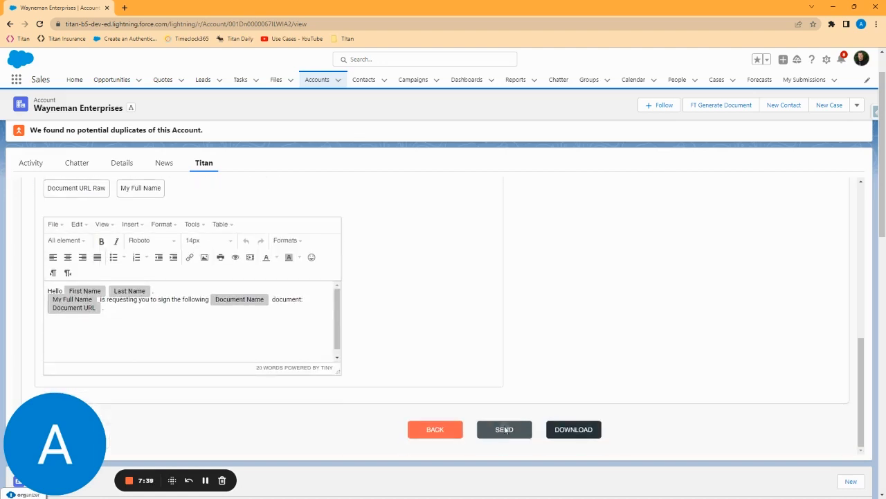
pyautogui.click(505, 429)
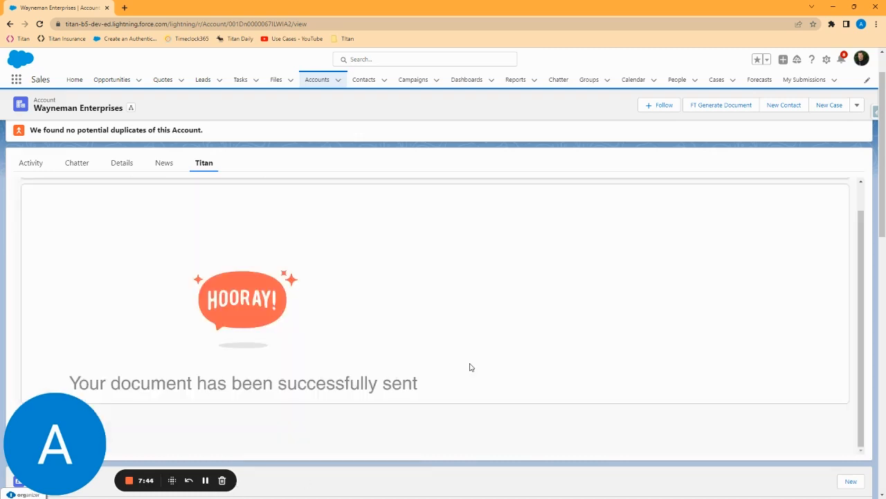